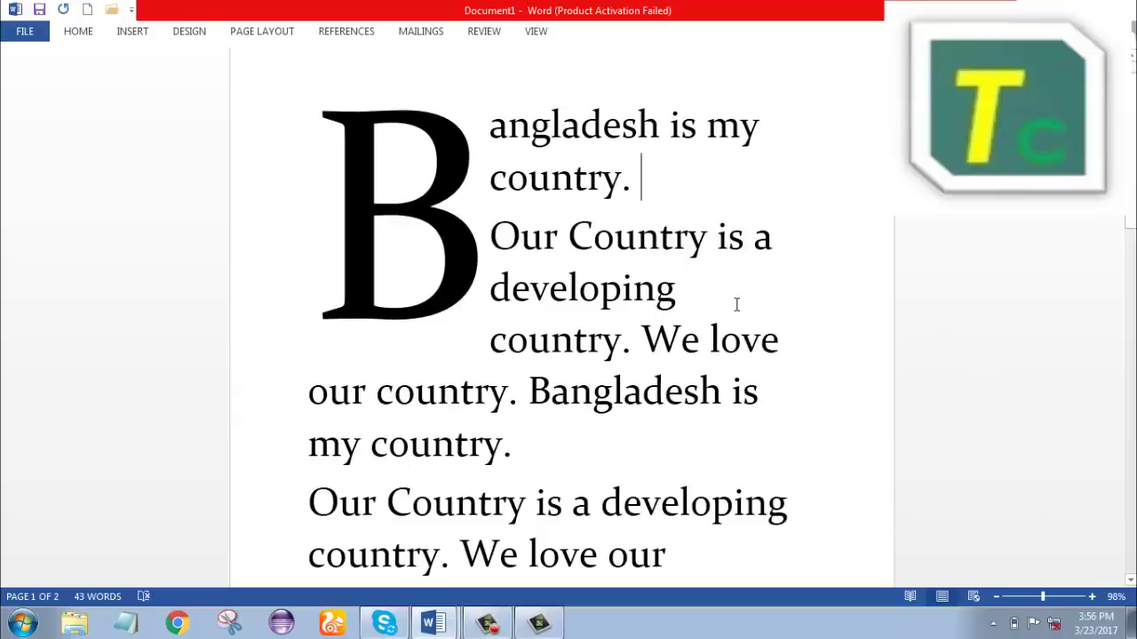
Step: Create a new blank document with an increased font size, and insert a standard pie chart in it
key("ctrl+n")
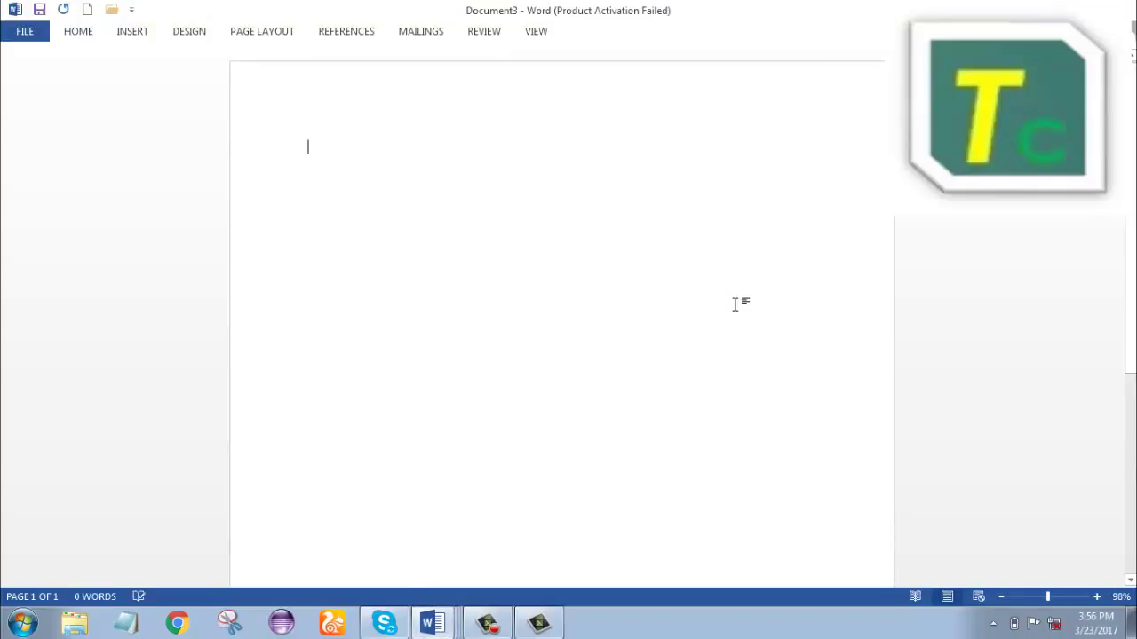
key("ctrl+shift+period")
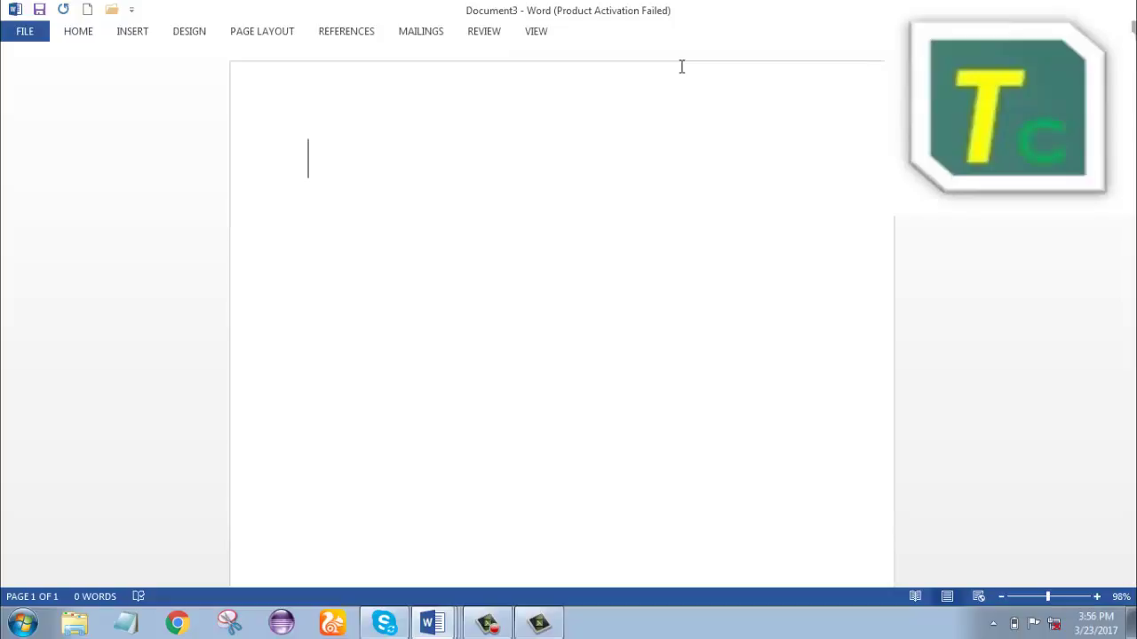
left_click(135, 33)
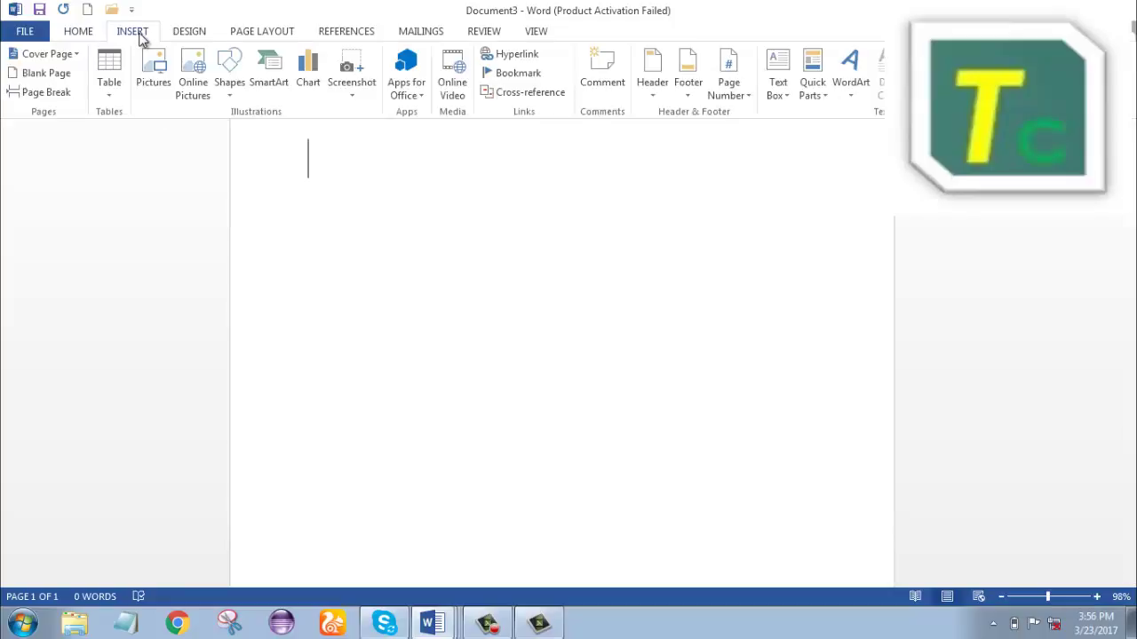
left_click(306, 79)
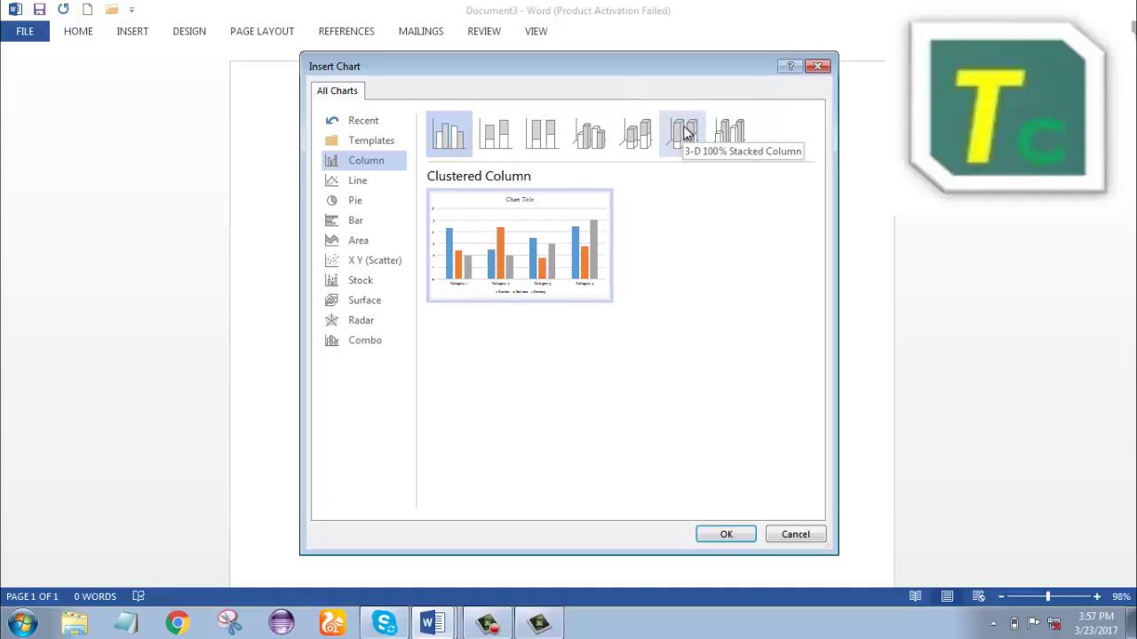
left_click(378, 184)
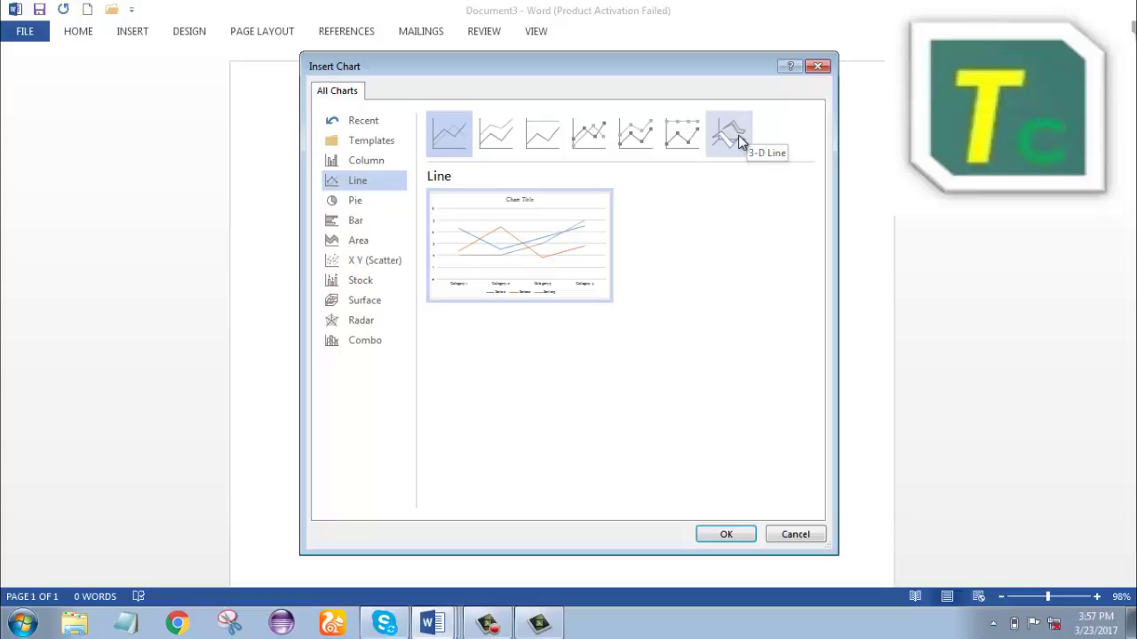
left_click(370, 201)
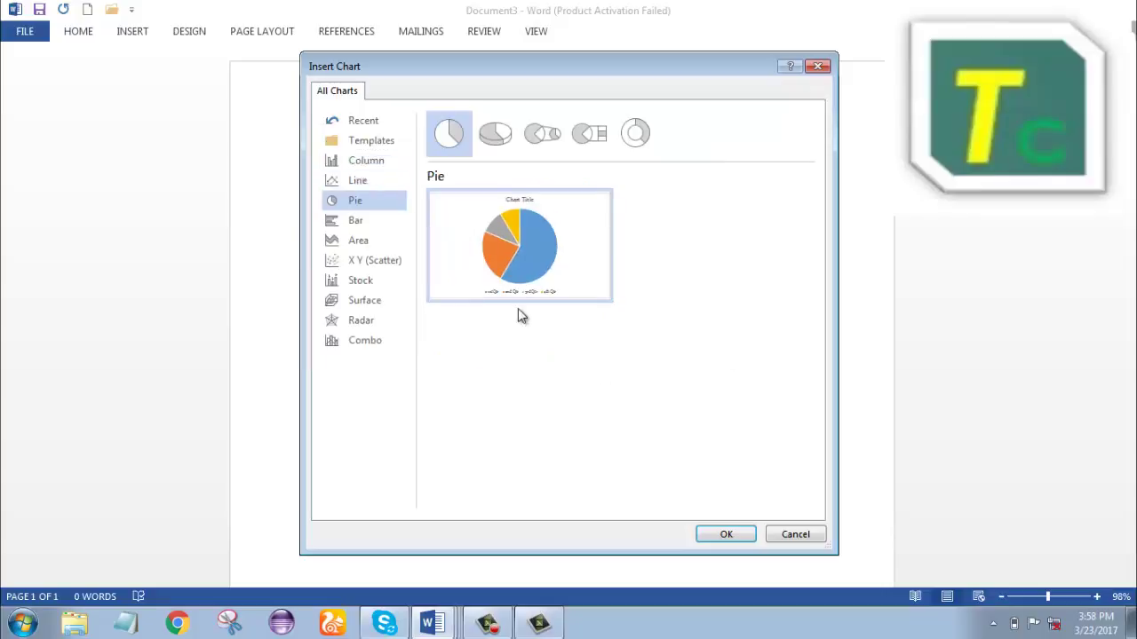
left_click(726, 534)
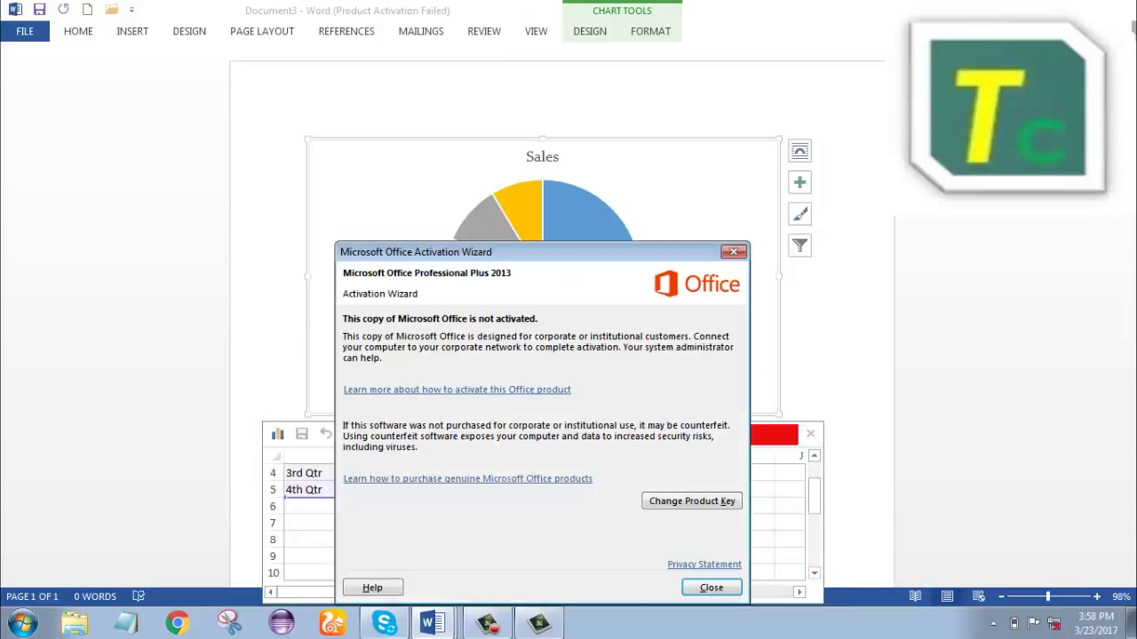
left_click(710, 588)
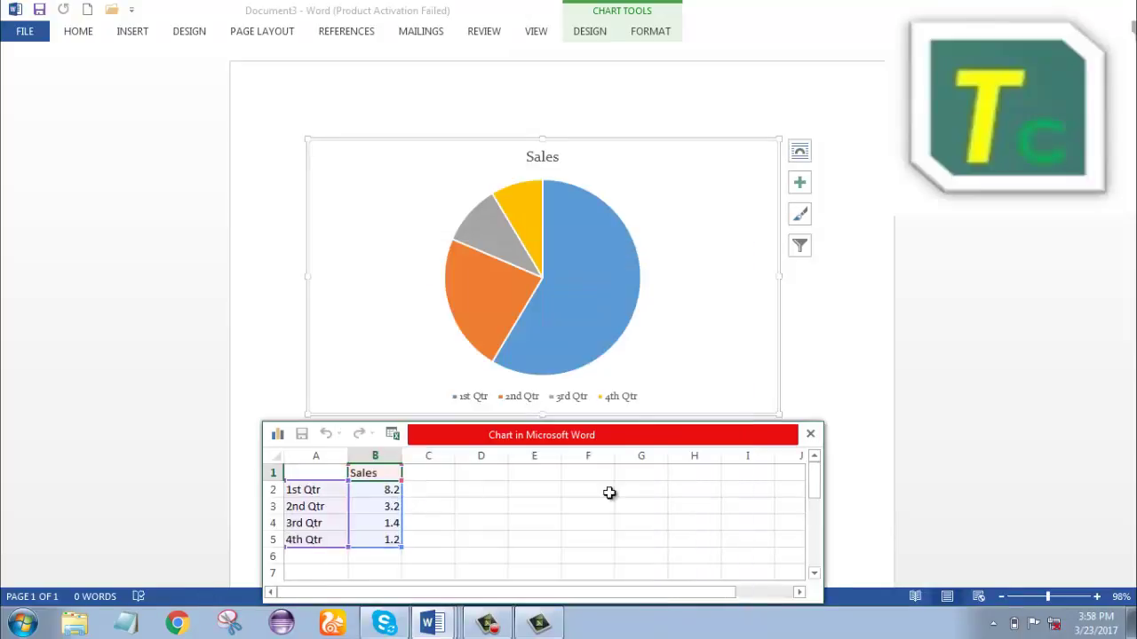
Step: Move the chart's data sheet higher over the page, and set its first data row to T-Shirt with 40%
left_click(575, 448)
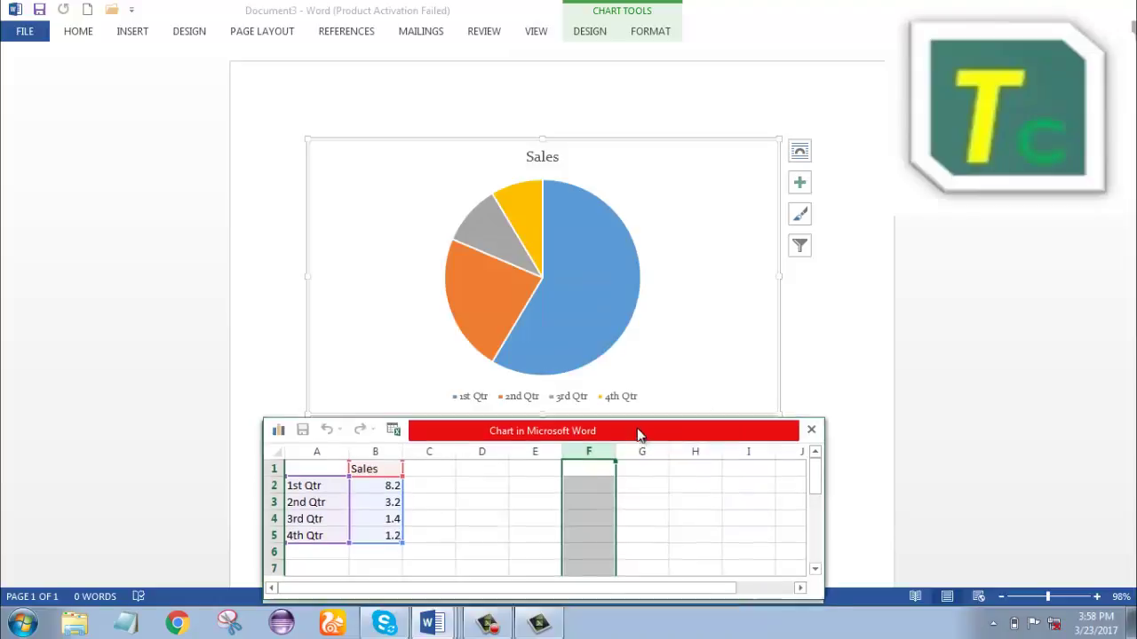
left_click_drag(634, 436, 763, 245)
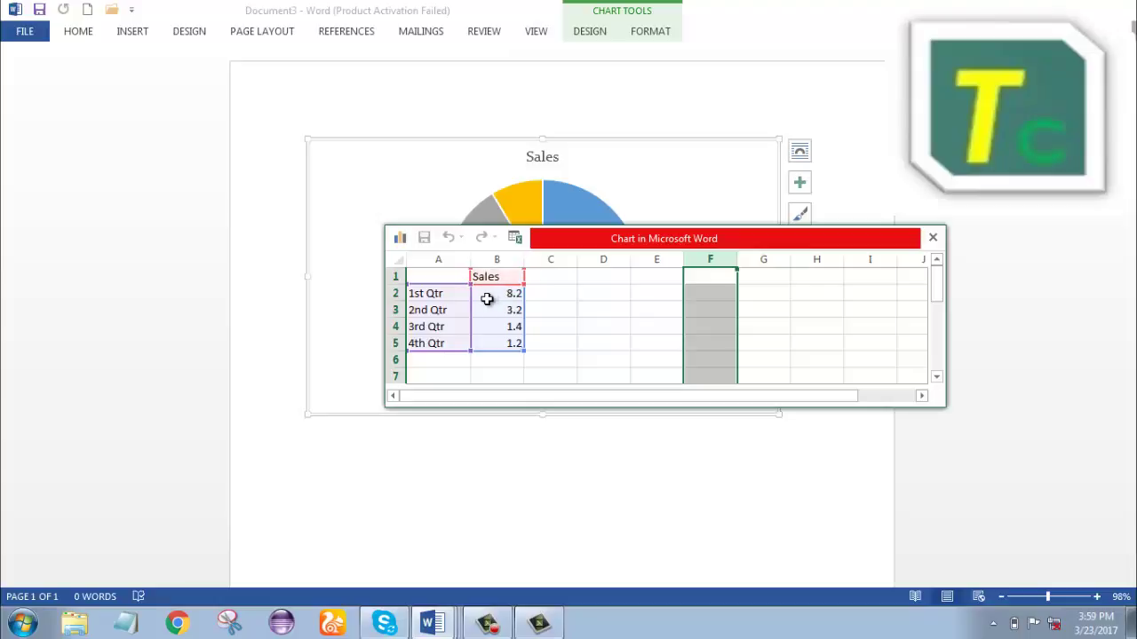
left_click(440, 293)
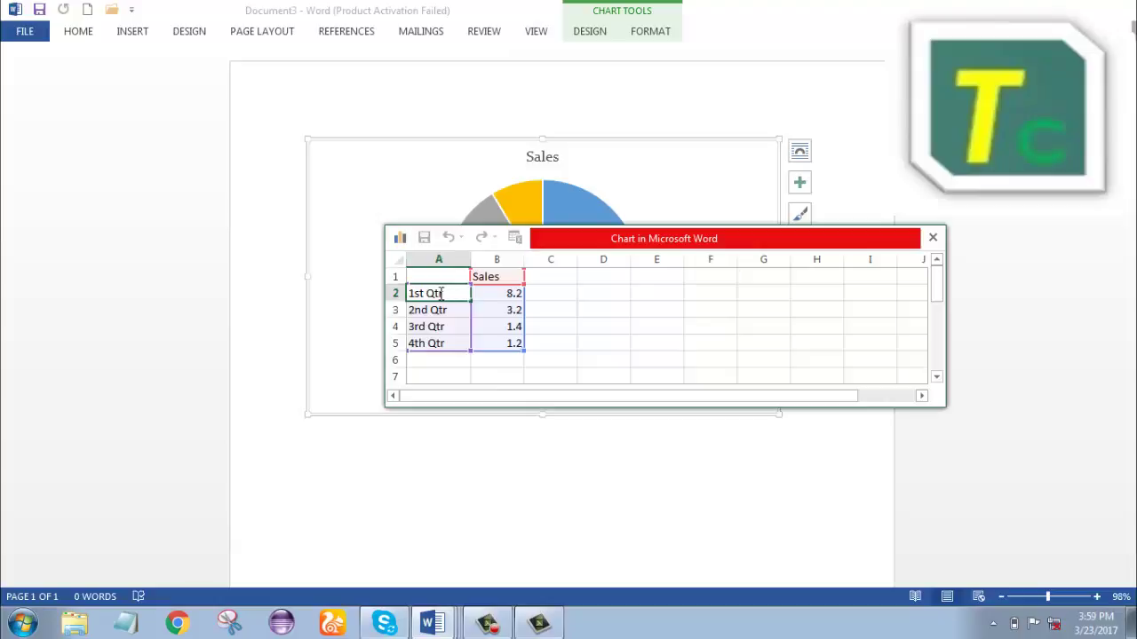
left_click_drag(442, 293, 398, 298)
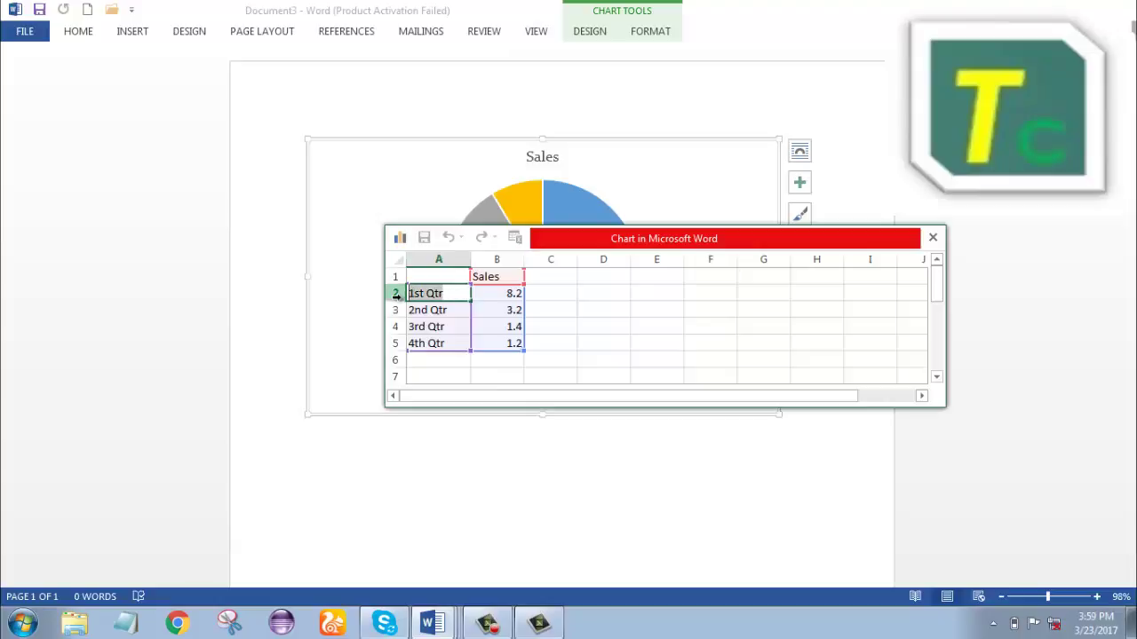
type("T-S")
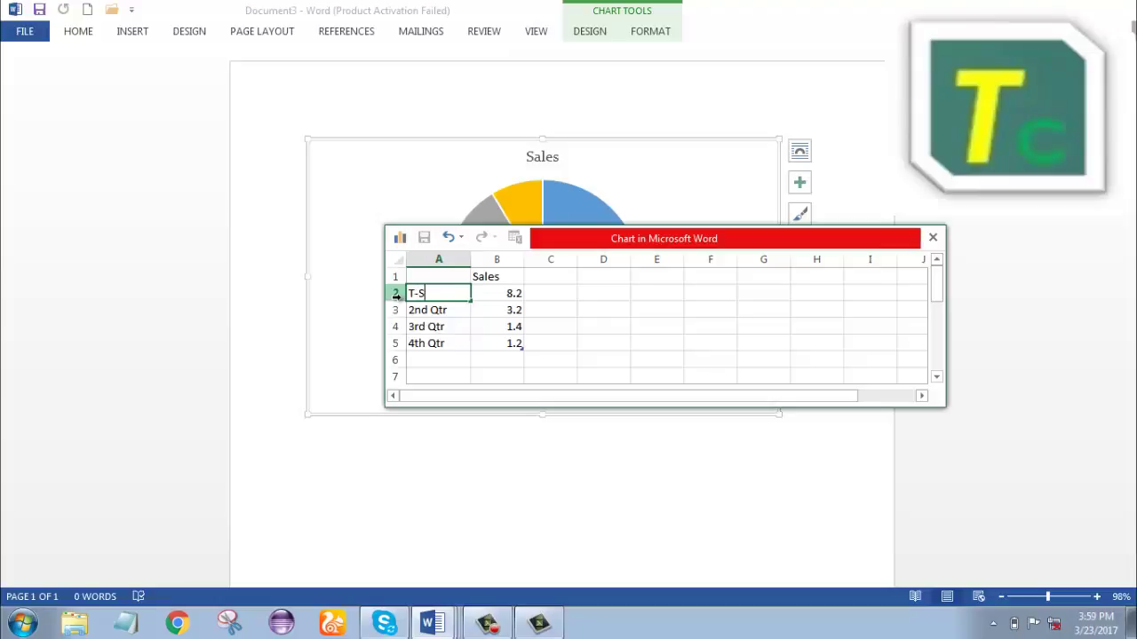
type("hirt")
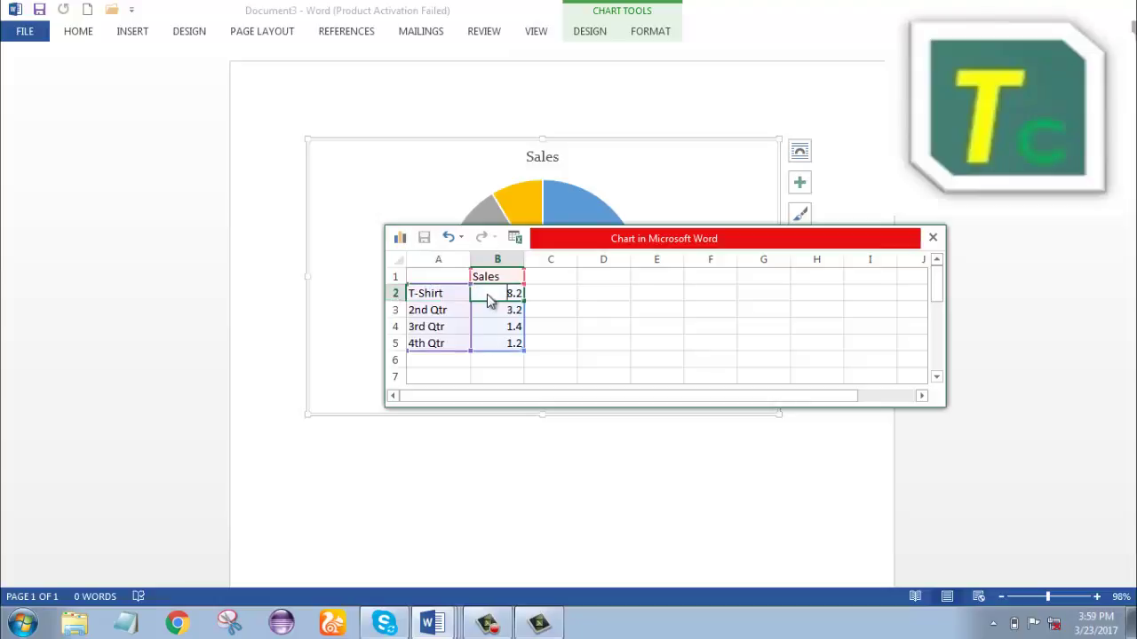
left_click(497, 293)
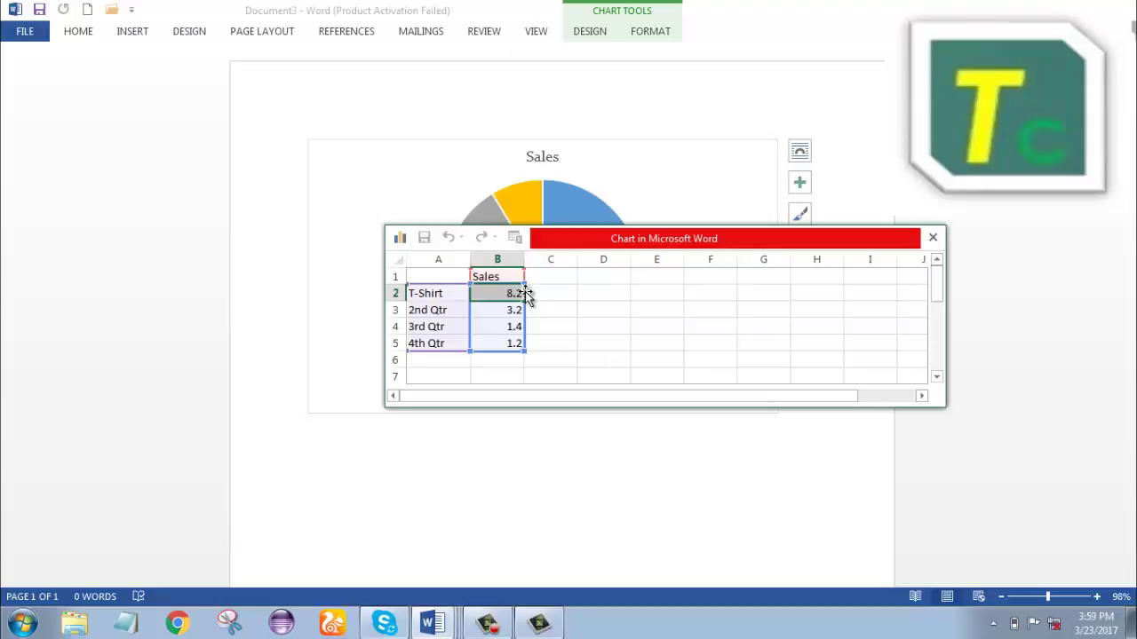
type("40")
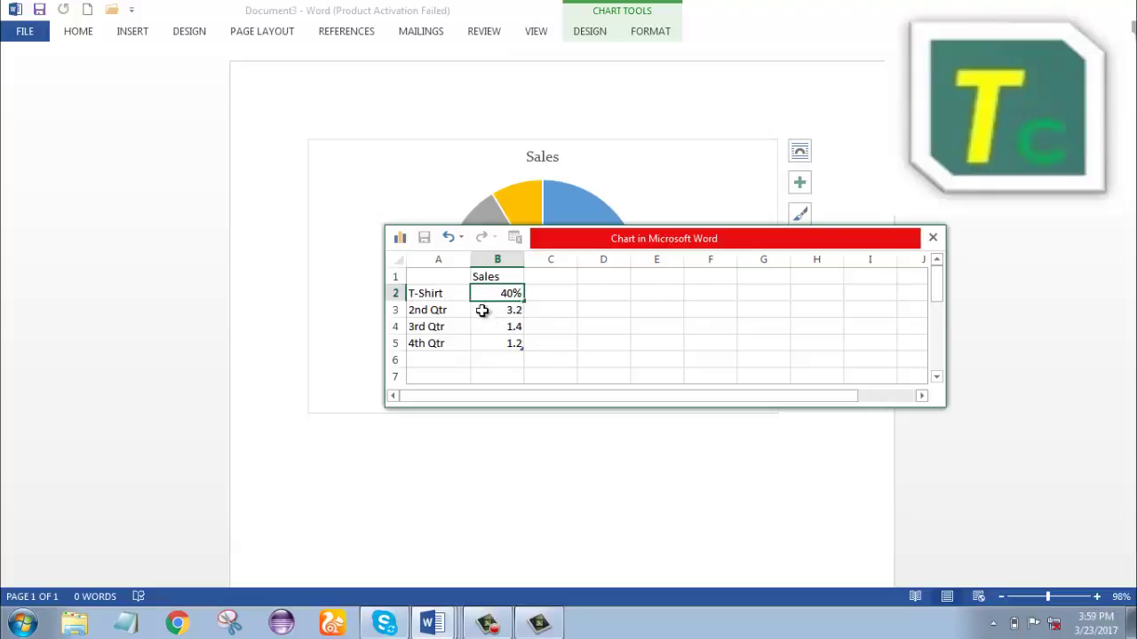
Step: Rename the 2nd Qtr category in cell A3 as Pant and set its sales value to 30%
left_click(451, 313)
double_click(451, 313)
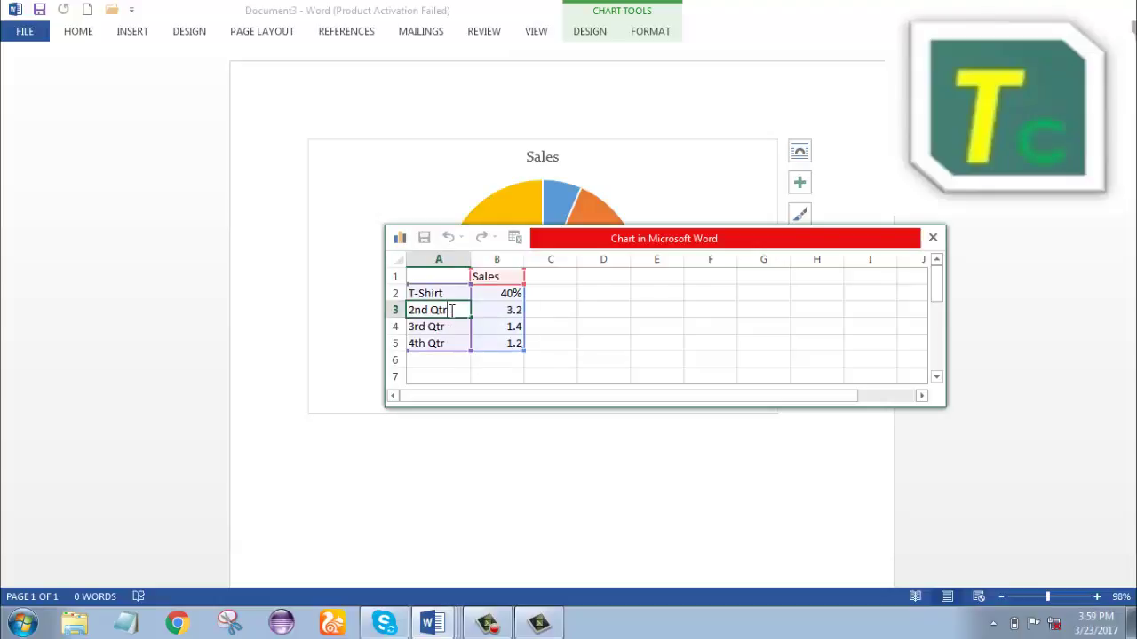
key("BackSpace")
key("BackSpace")
key("BackSpace")
key("BackSpace")
key("BackSpace")
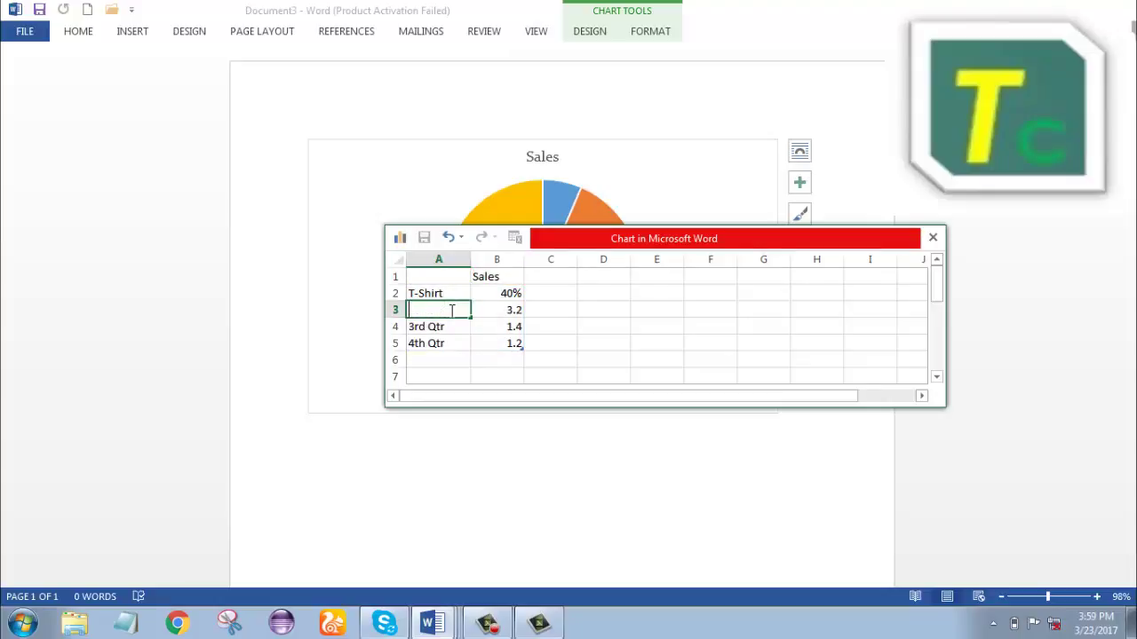
type("Pant")
left_click(492, 309)
left_click(504, 309)
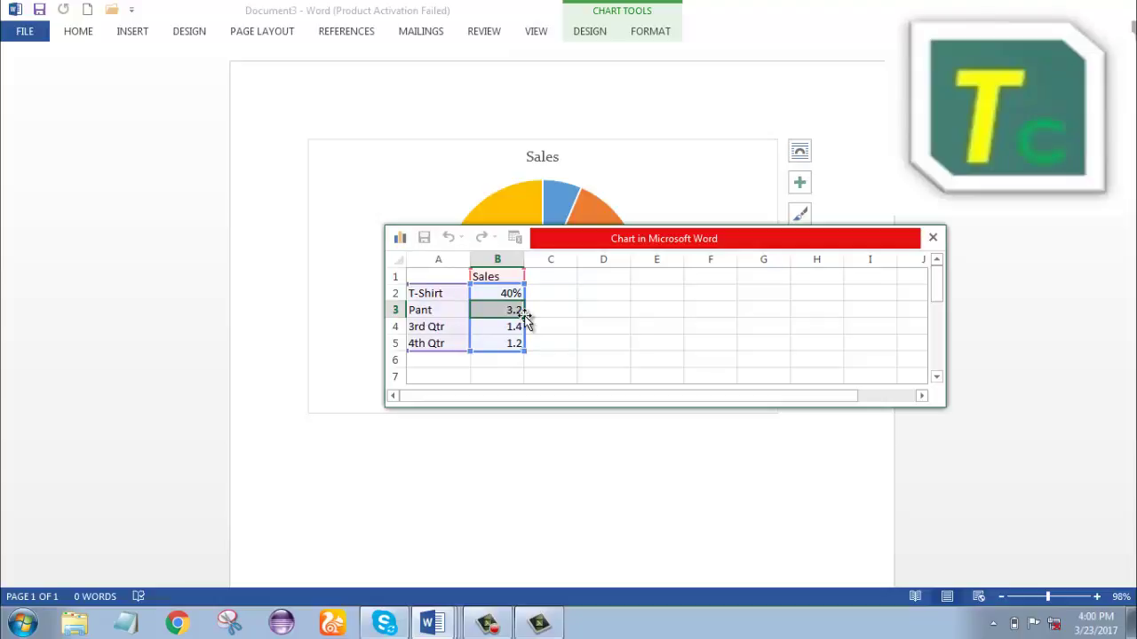
type("30%")
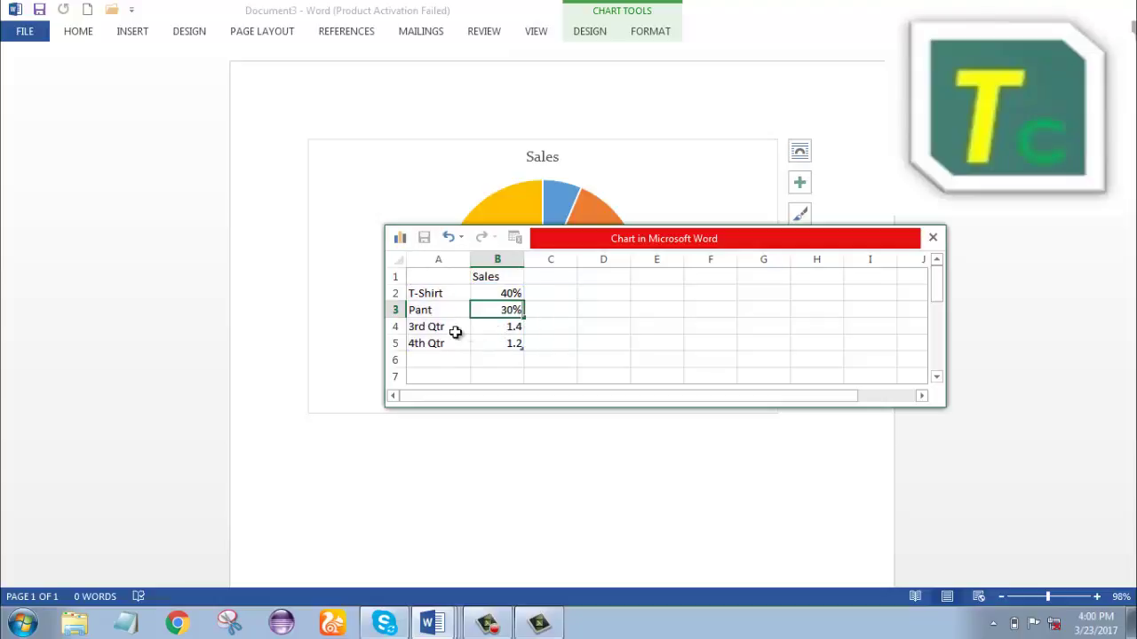
Step: Rename the 3rd Qtr category in cell A4 as Panjabi and set its sales value to 20%
left_click(454, 327)
double_click(454, 327)
left_click_drag(454, 327, 395, 326)
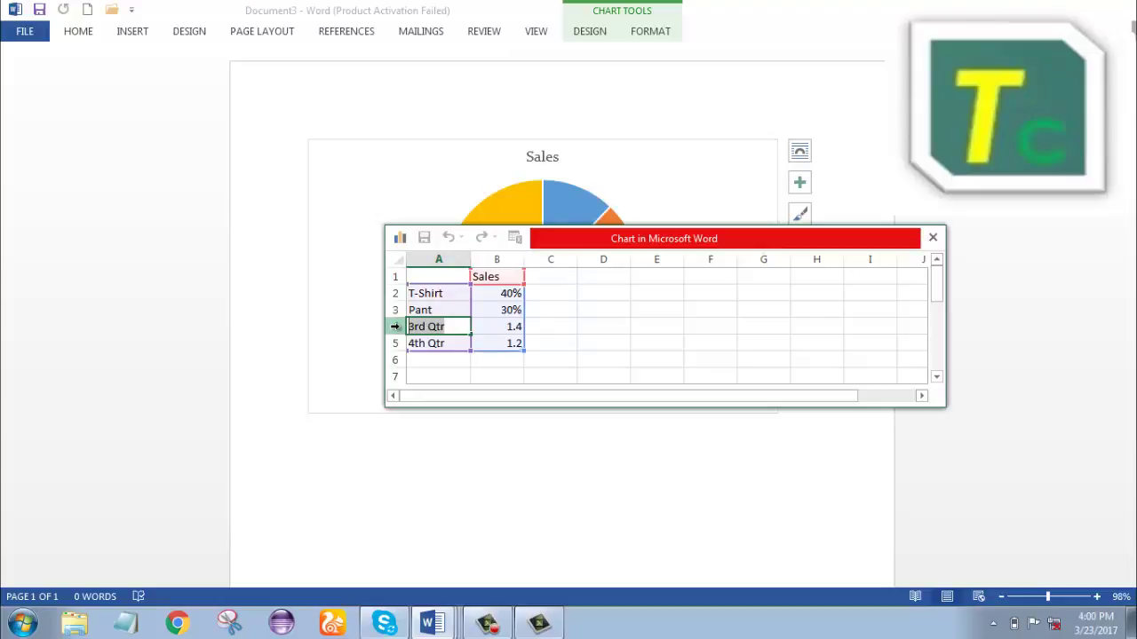
type("Pant")
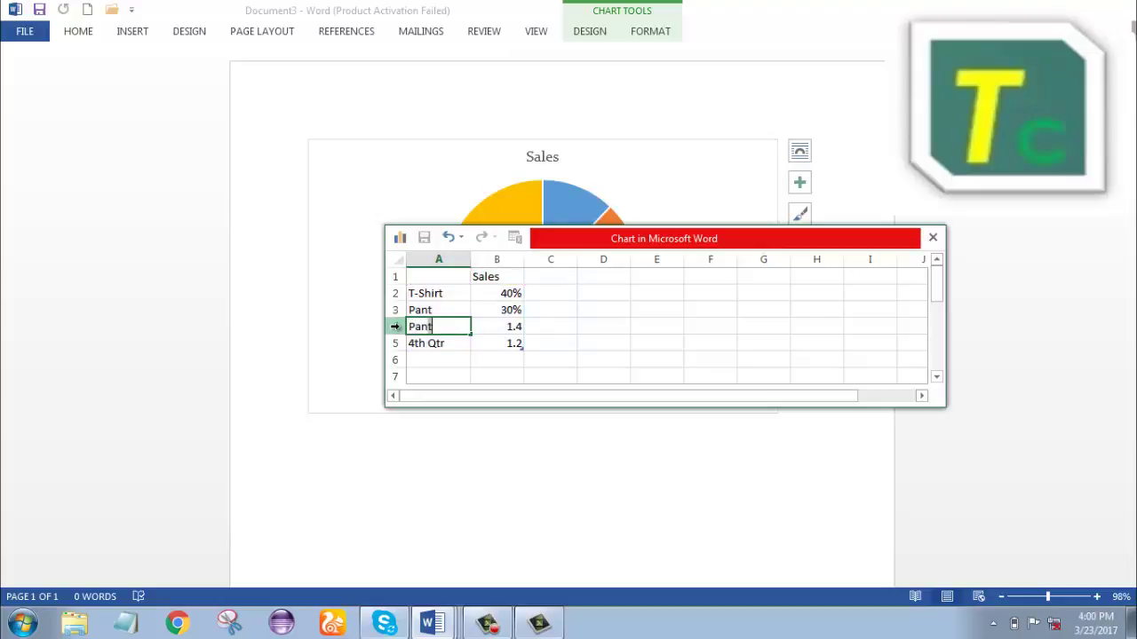
type("abo")
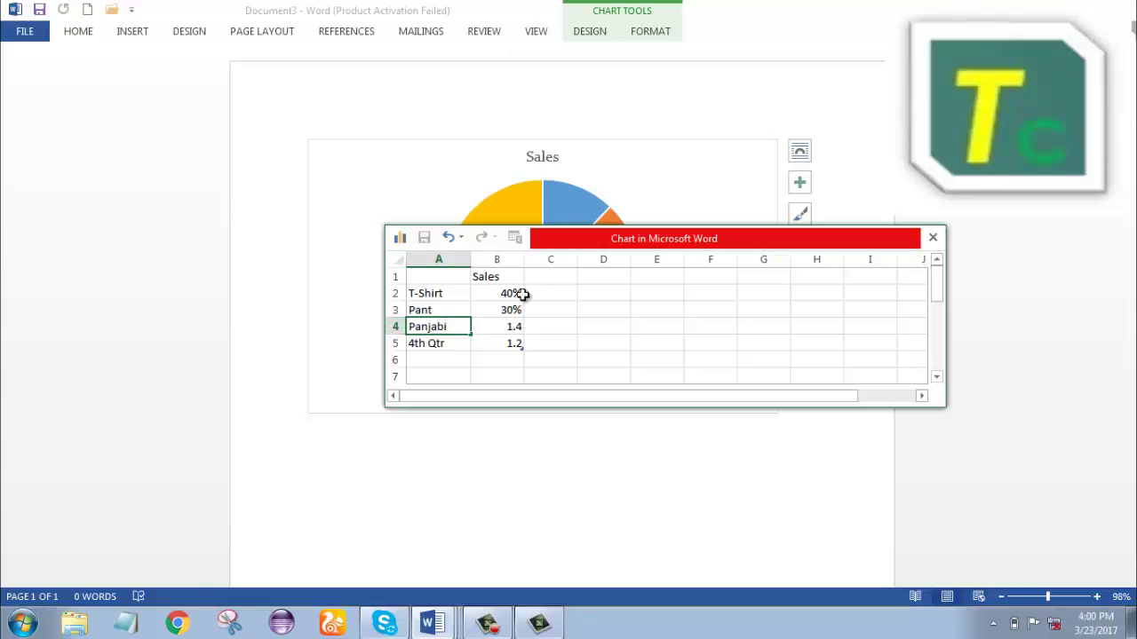
left_click(517, 327)
left_click(527, 325)
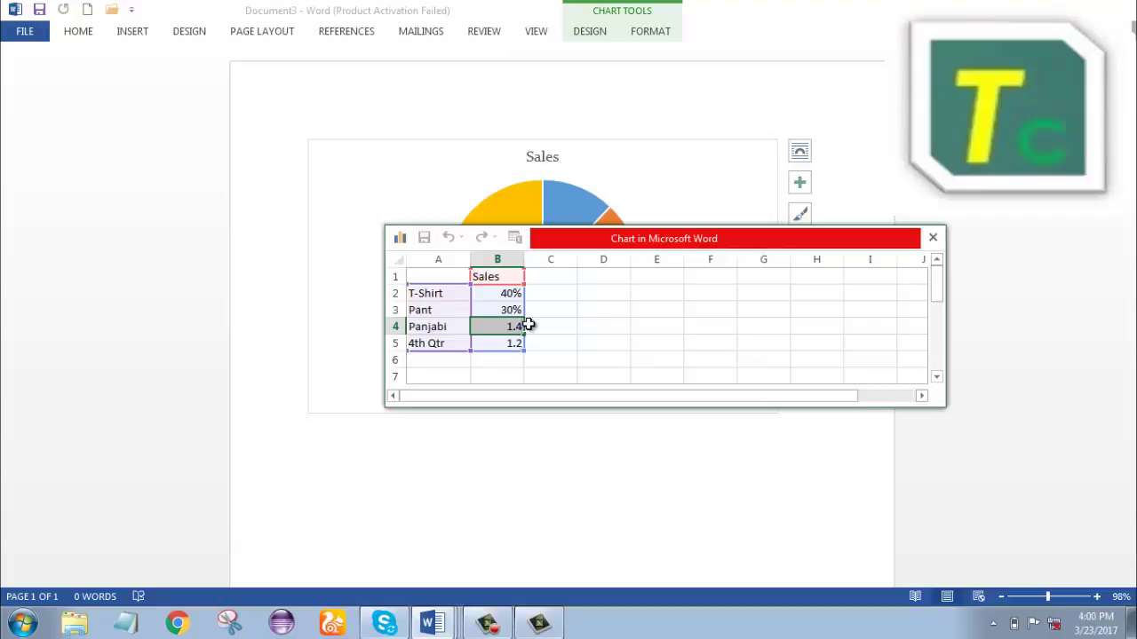
type("20")
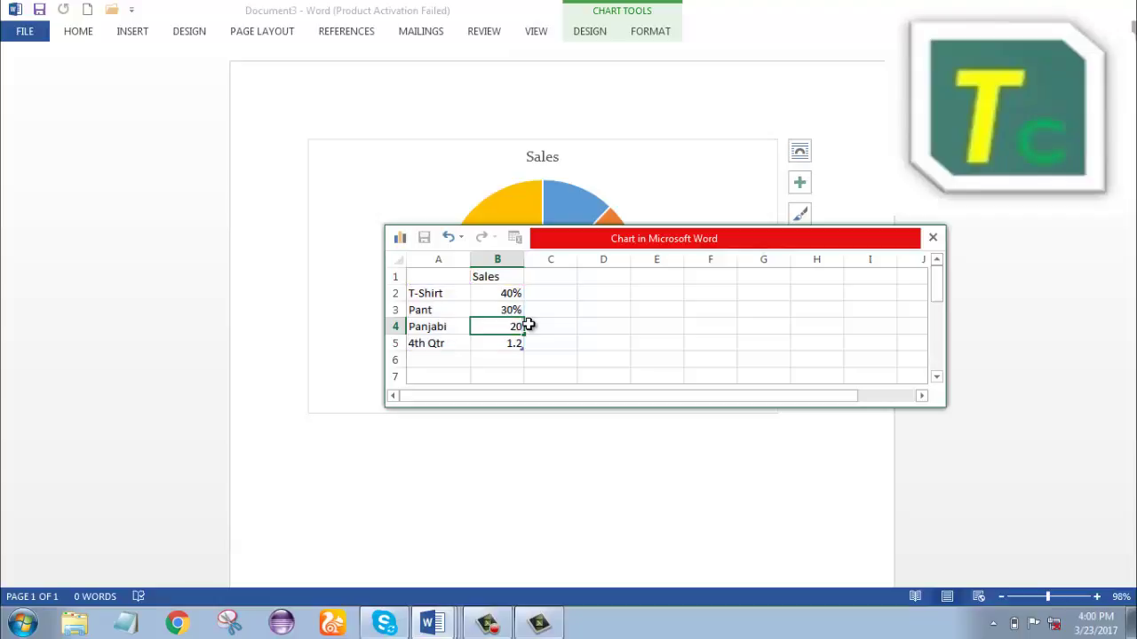
type("%")
Step: Rename the 4th Qtr category in cell A5 as Lungi and set its sales value to 10%
left_click(494, 344)
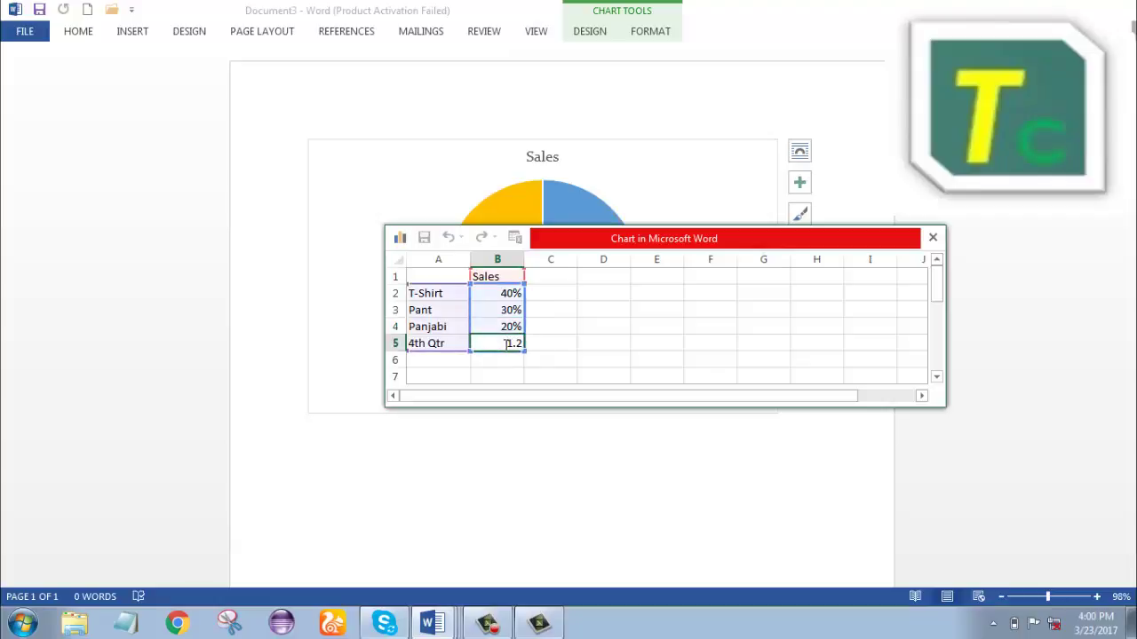
left_click(505, 343)
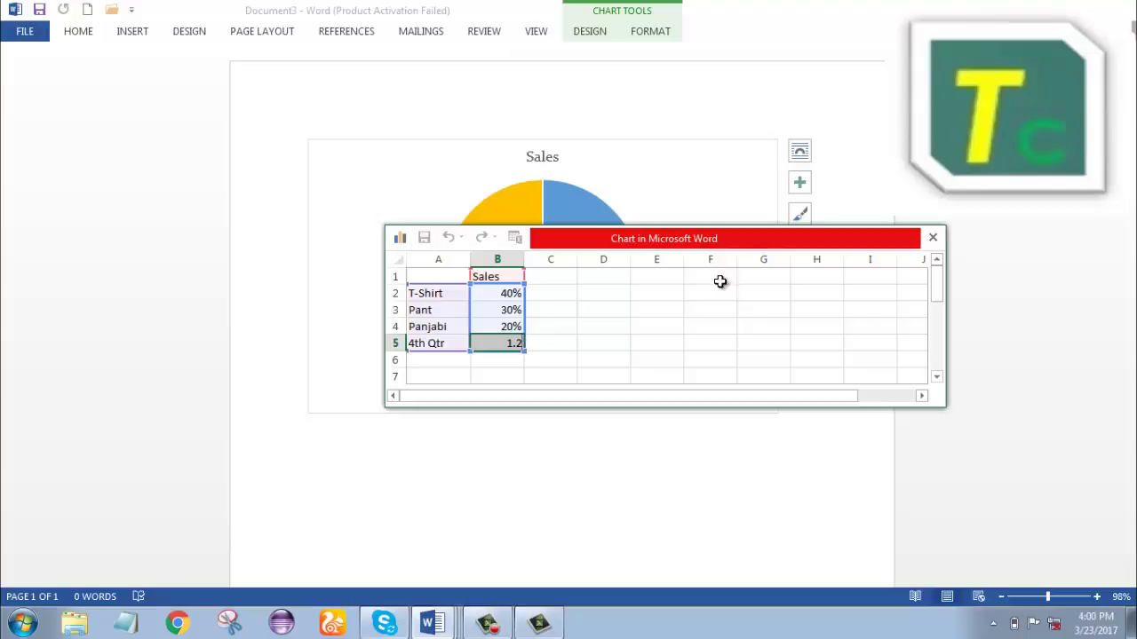
double_click(451, 341)
left_click_drag(451, 341, 395, 342)
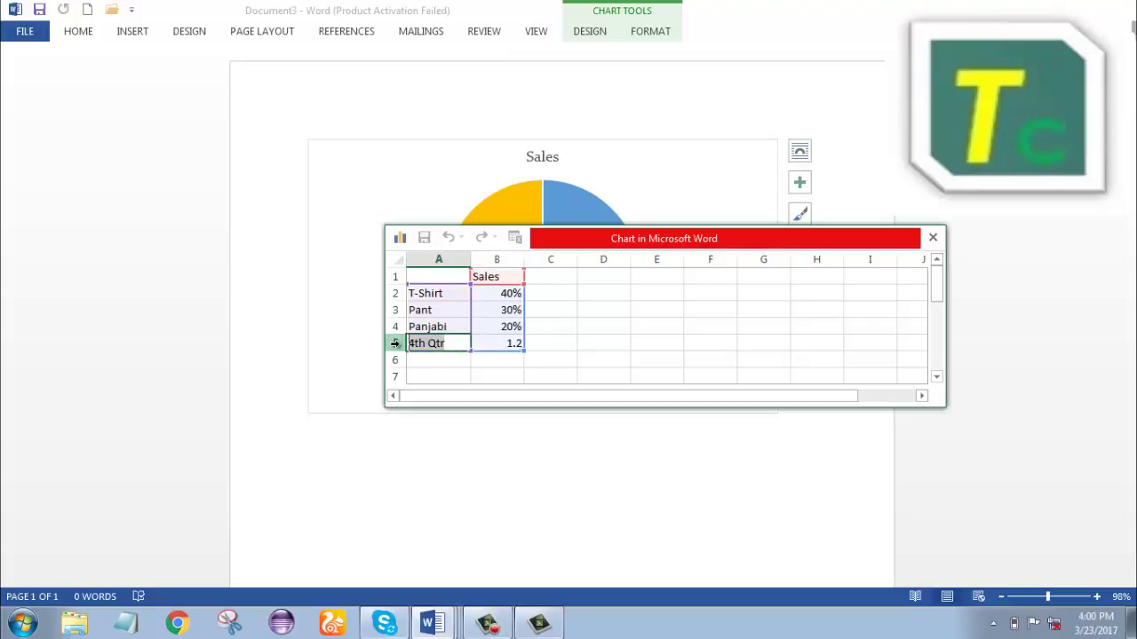
type("Lungi")
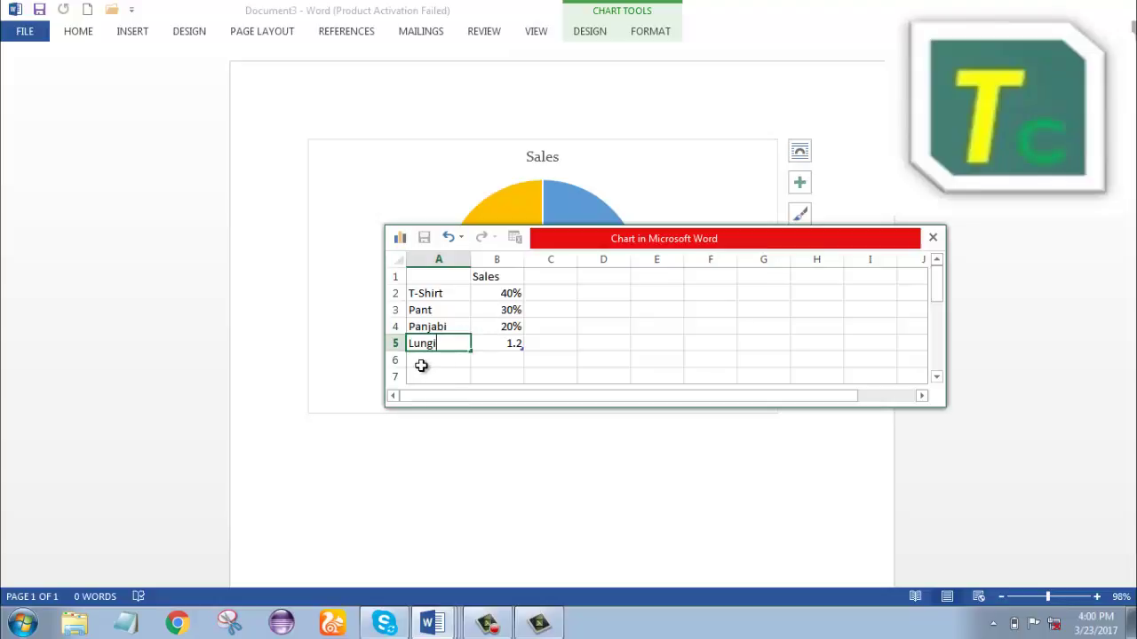
left_click(511, 342)
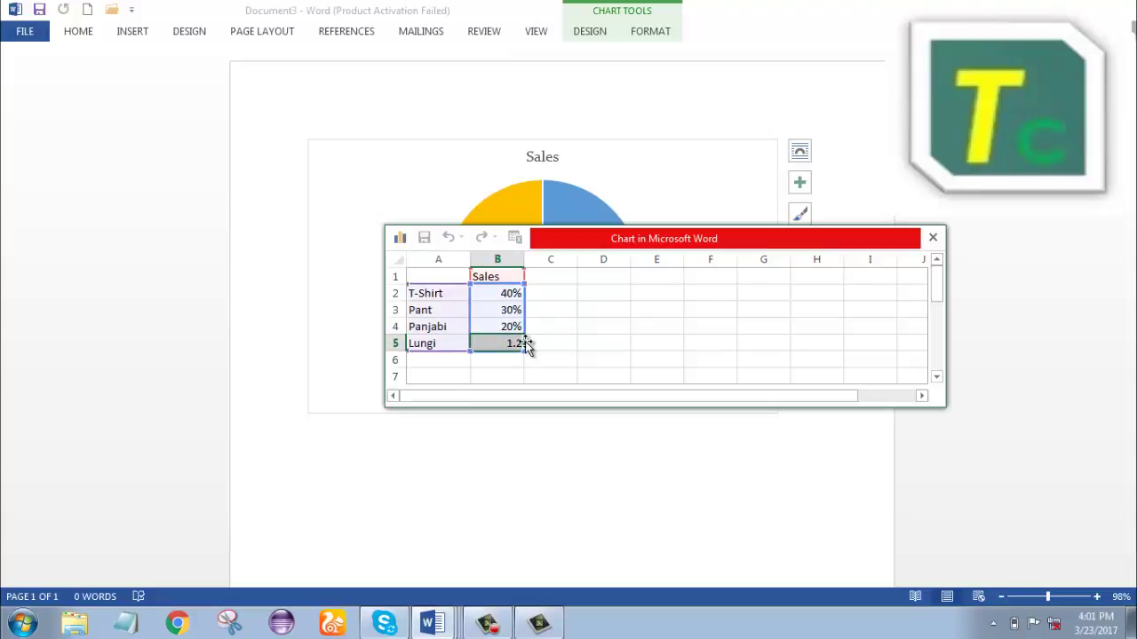
type("10")
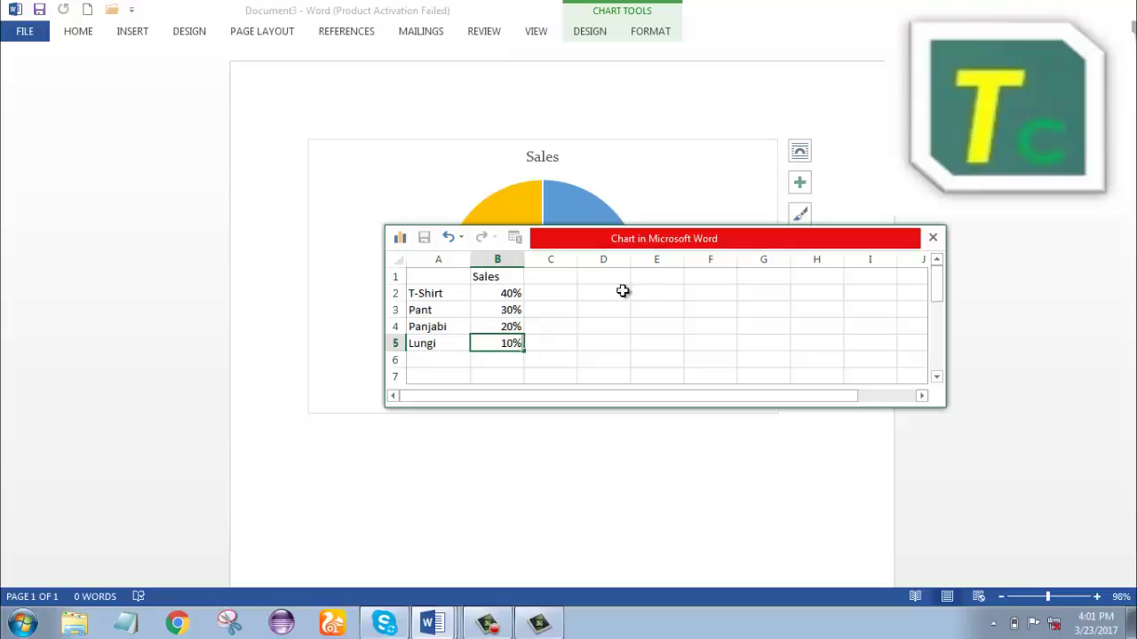
left_click(583, 356)
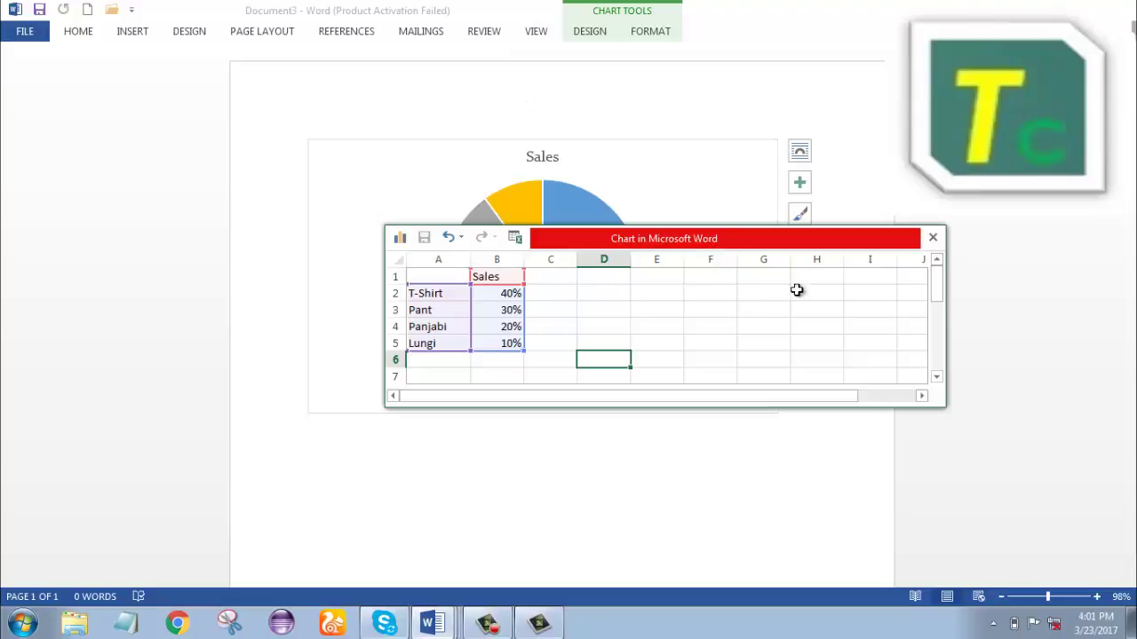
Step: Close the chart's data sheet, return to Document3 and deselect the pie chart
left_click(929, 241)
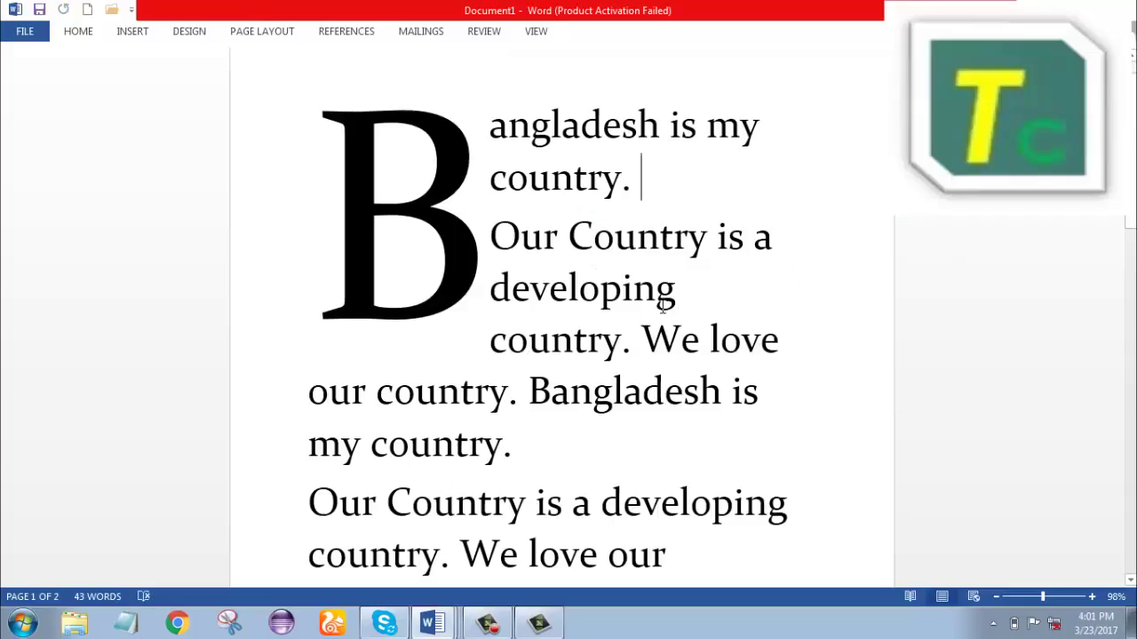
mouse_move(441, 625)
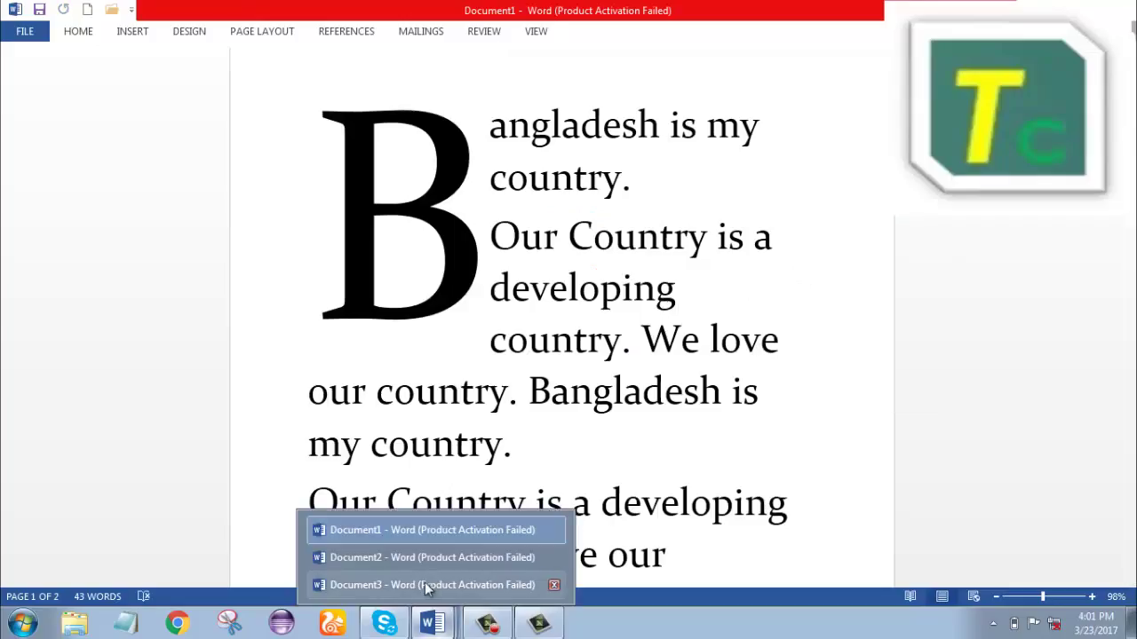
left_click(418, 558)
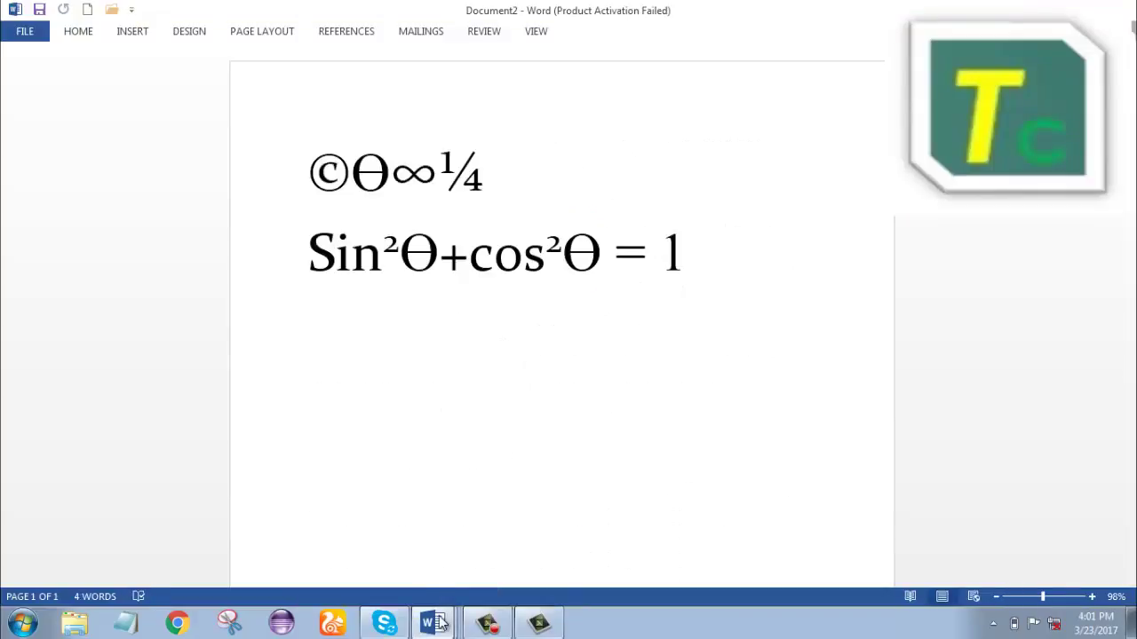
left_click(428, 584)
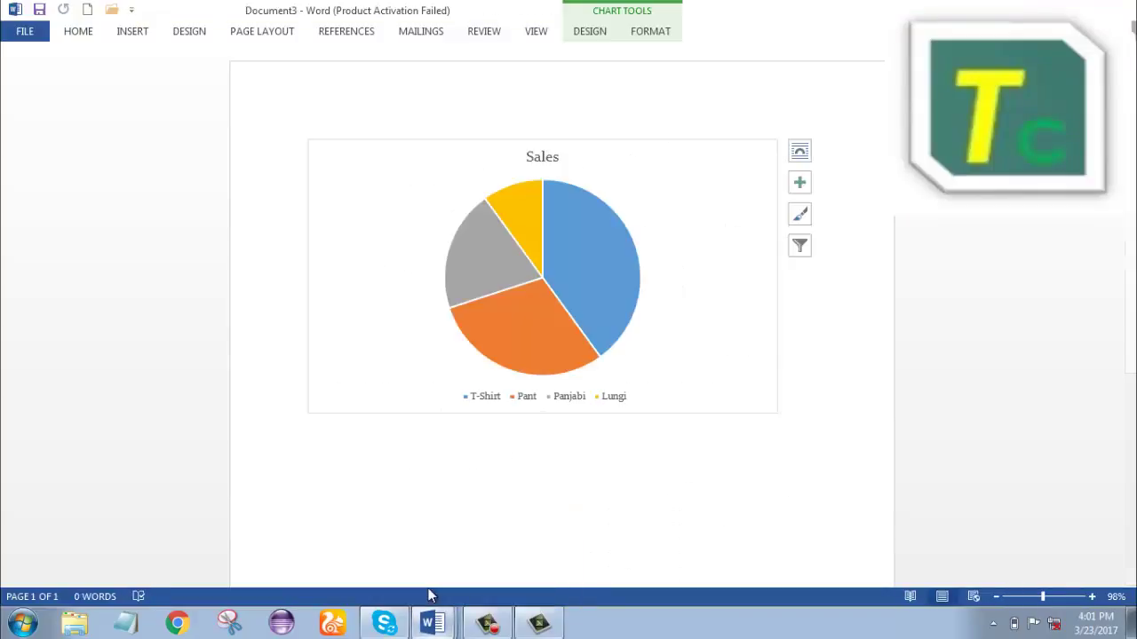
left_click(878, 279)
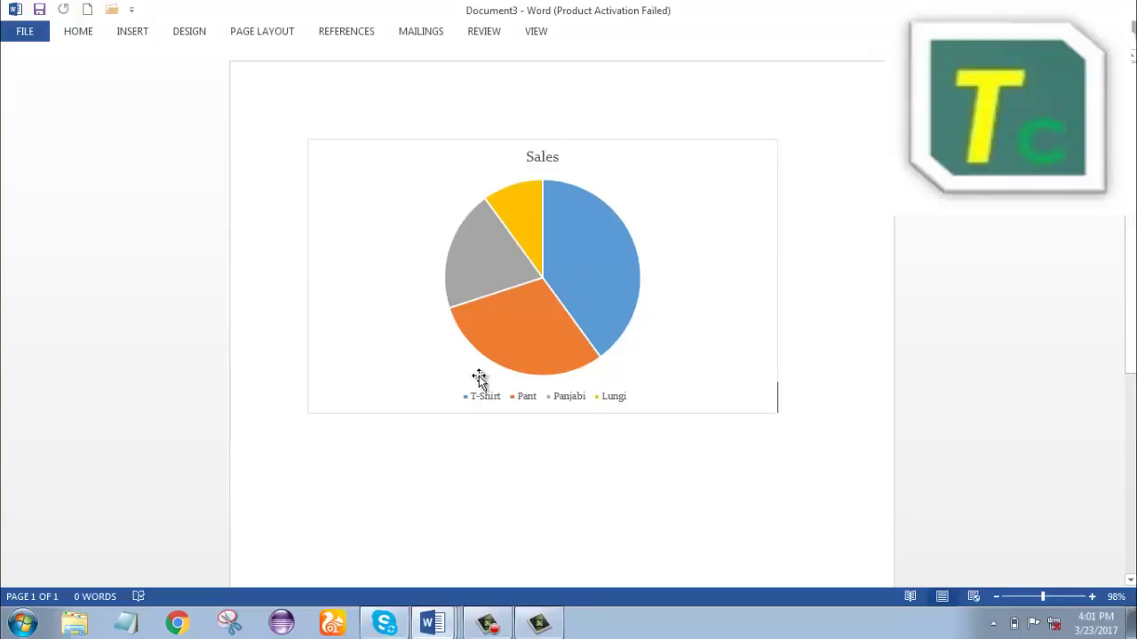
Step: Examine the category and value of individual slices in the Sales pie chart
mouse_move(597, 297)
mouse_move(584, 251)
mouse_move(511, 222)
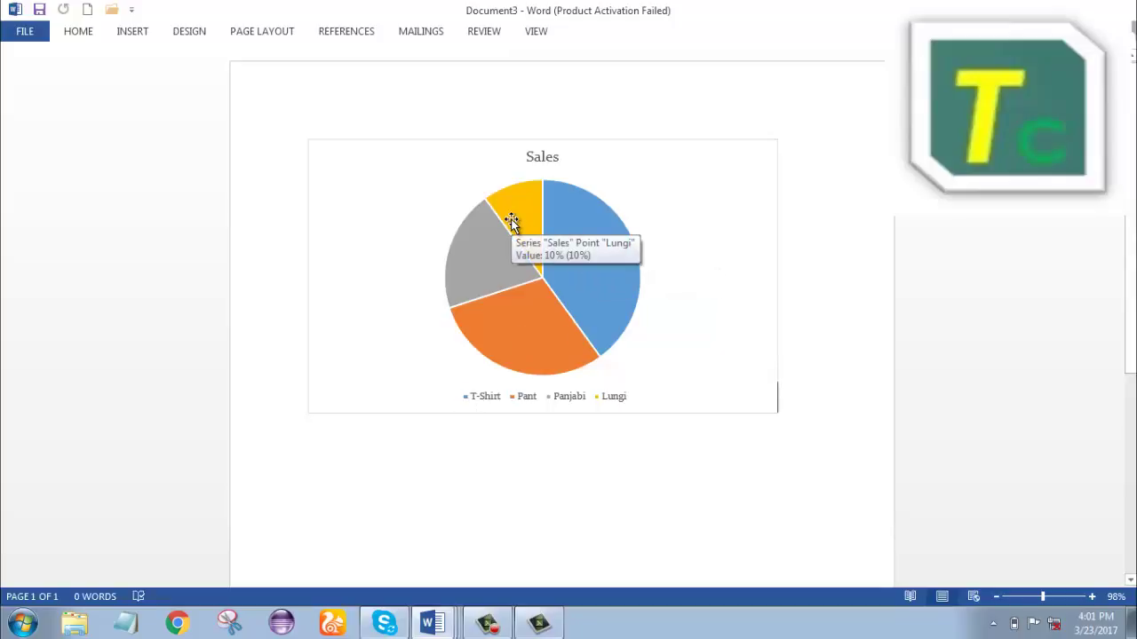
mouse_move(513, 223)
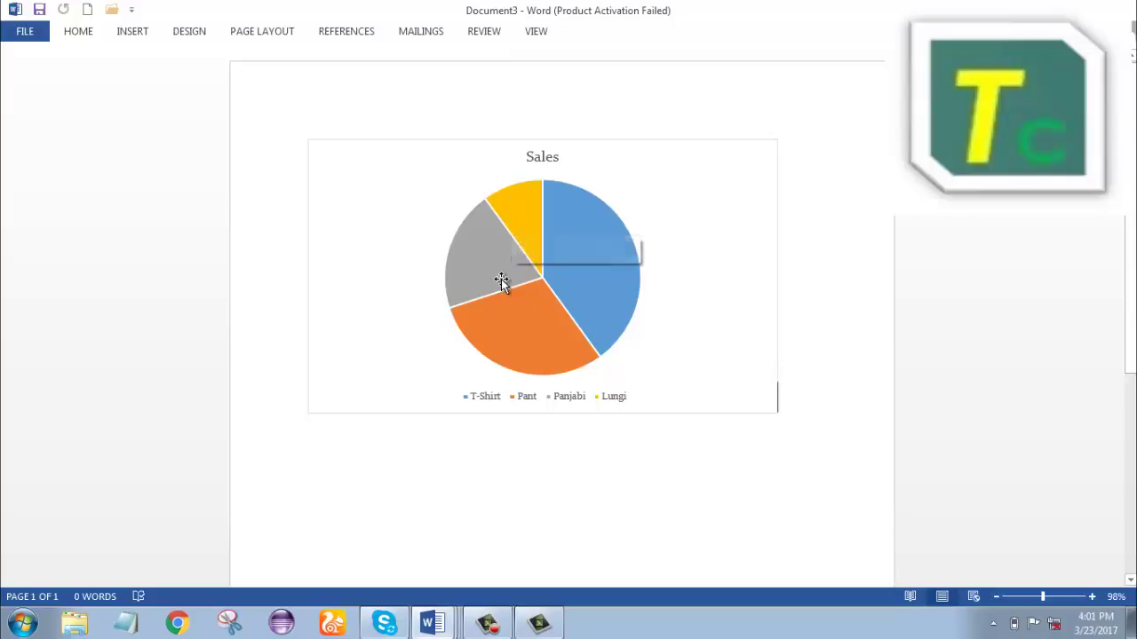
mouse_move(501, 280)
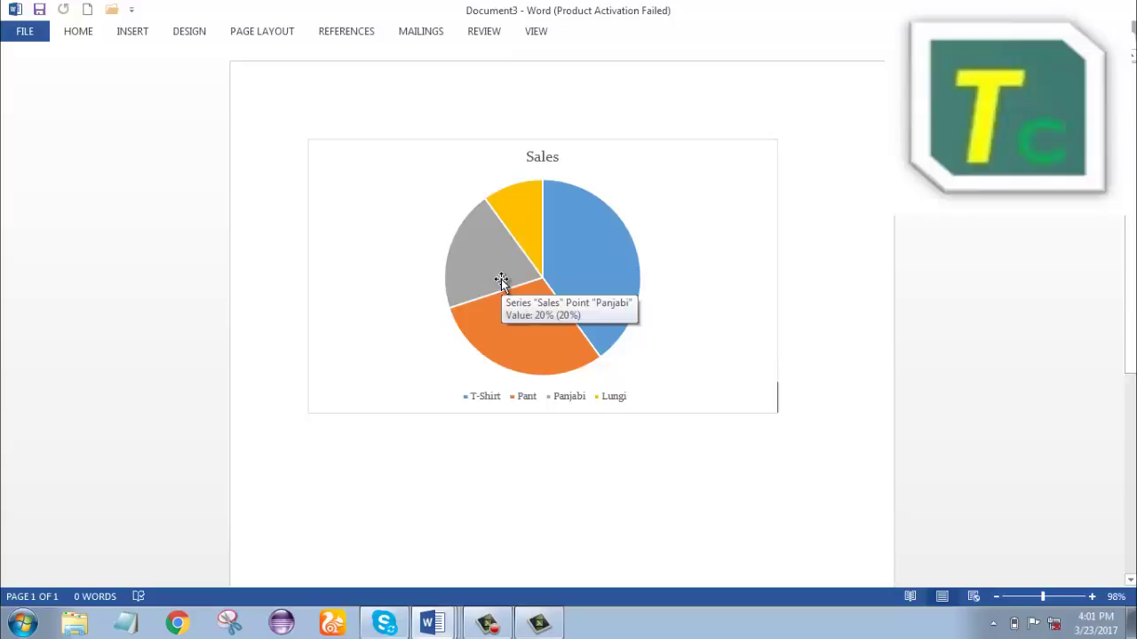